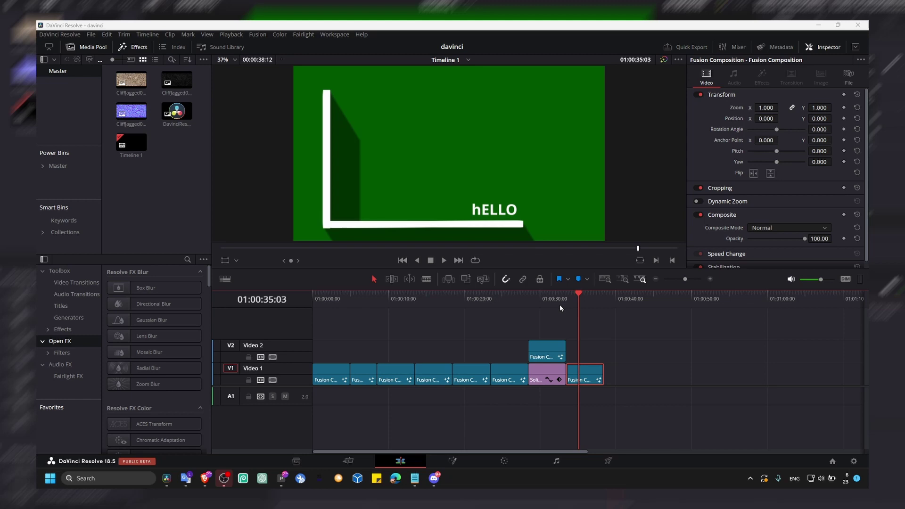
Step: Drag a Fusion Composition from the Effects library onto Video 1 after the last clip and select it
{"action": "left_click", "coordinate": [82, 283]}
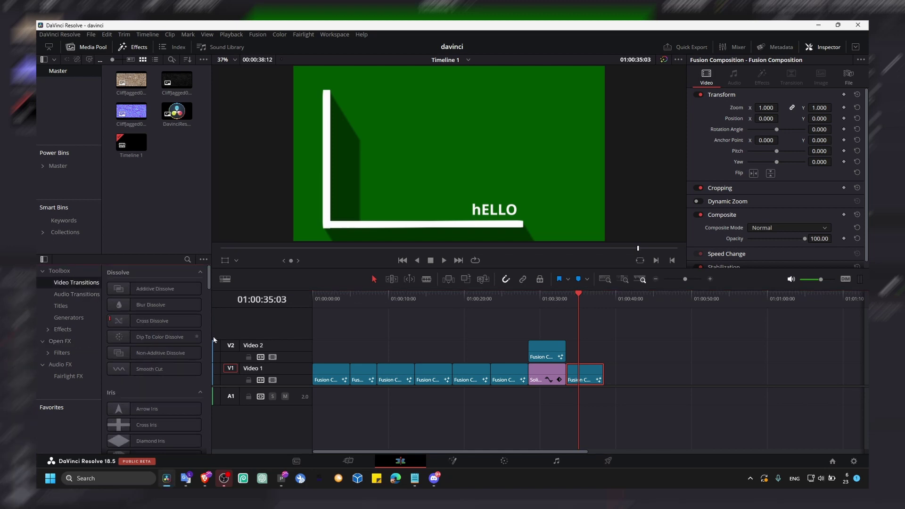
{"action": "left_click", "coordinate": [63, 329]}
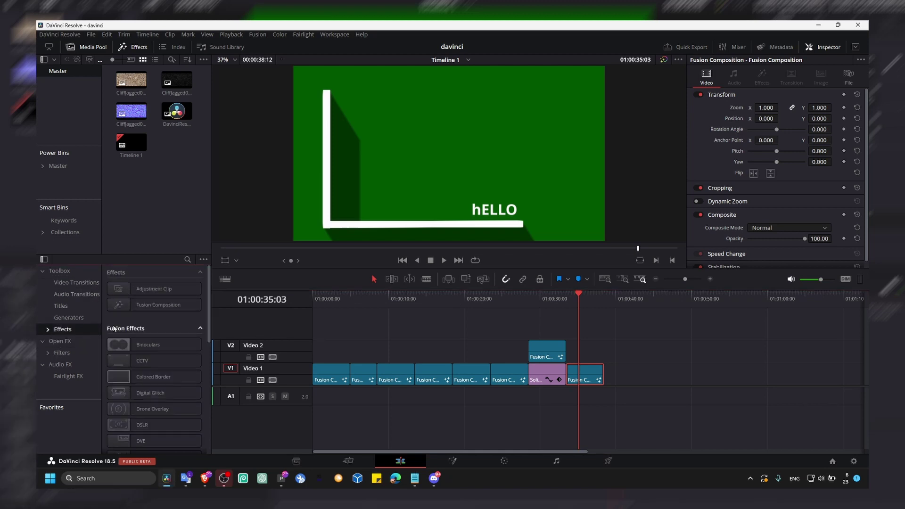
{"action": "left_click_drag", "start_coordinate": [198, 306], "coordinate": [615, 380]}
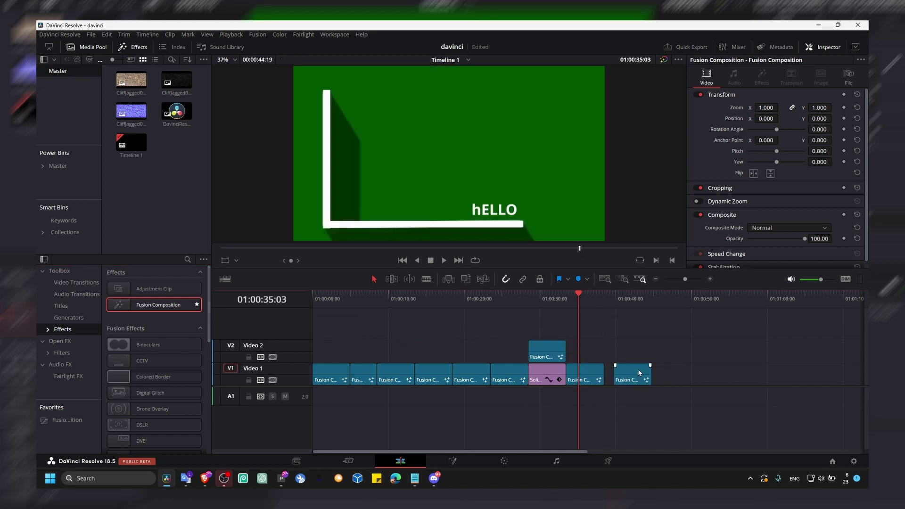
{"action": "left_click", "coordinate": [618, 479]}
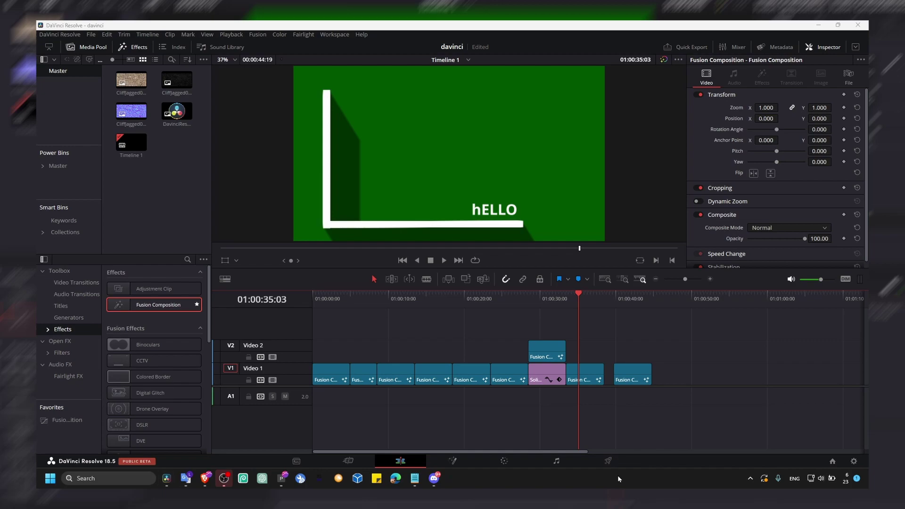
{"action": "left_click", "coordinate": [627, 377]}
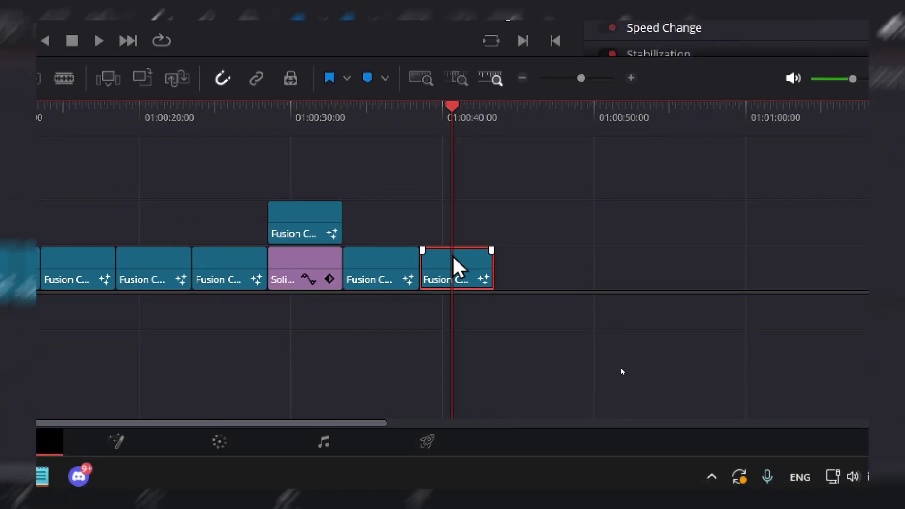
Step: Open the new clip in the Fusion page and move MediaOut1 further right
{"action": "right_click", "coordinate": [457, 354]}
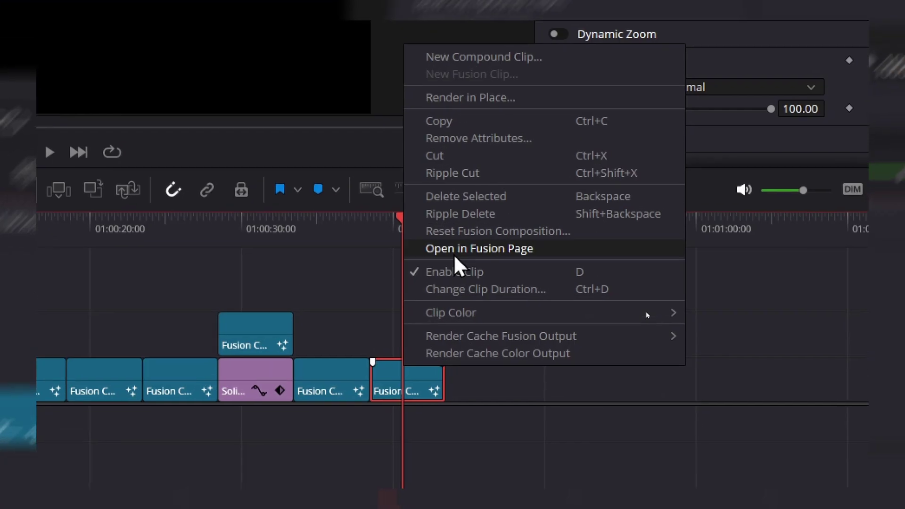
{"action": "left_click", "coordinate": [455, 257]}
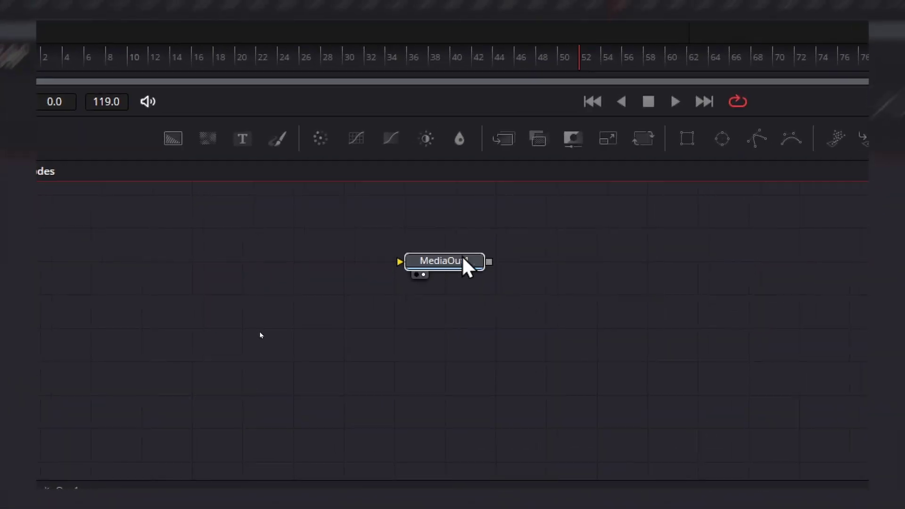
{"action": "left_click_drag", "start_coordinate": [261, 334], "coordinate": [345, 340]}
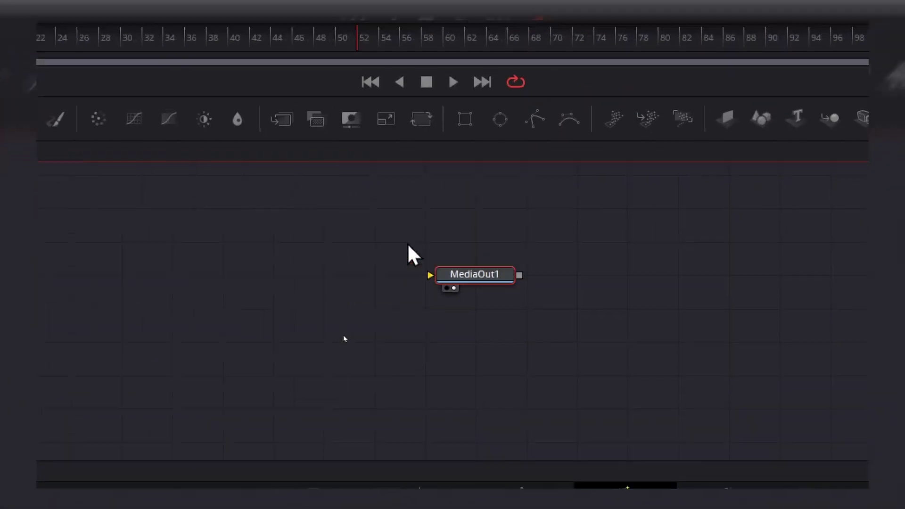
Step: Add a Mask Paint node by searching 'mask paint' in the tool search
{"action": "key", "text": "shift+space"}
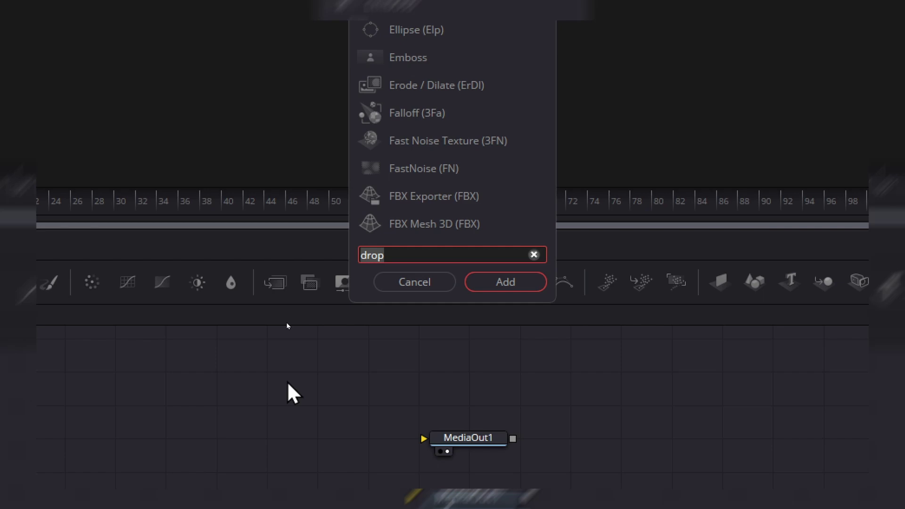
{"action": "type", "text": "mask"}
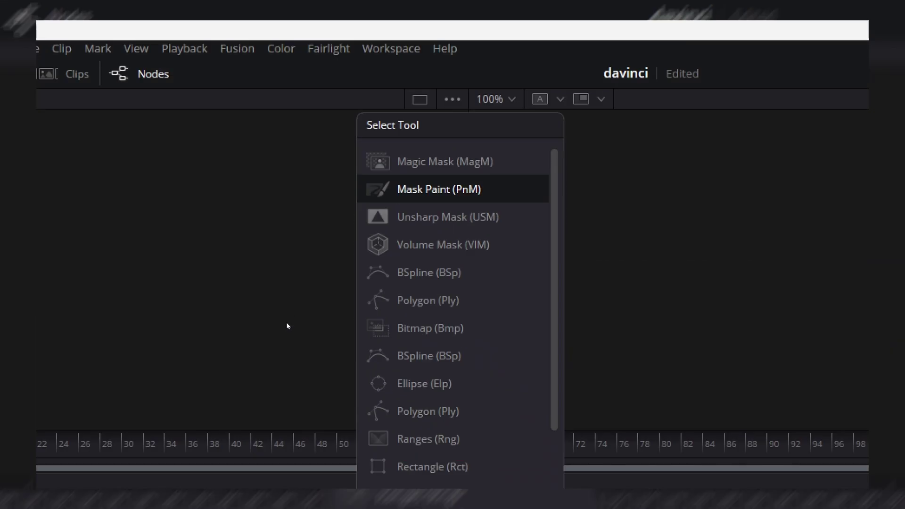
{"action": "type", "text": " paint"}
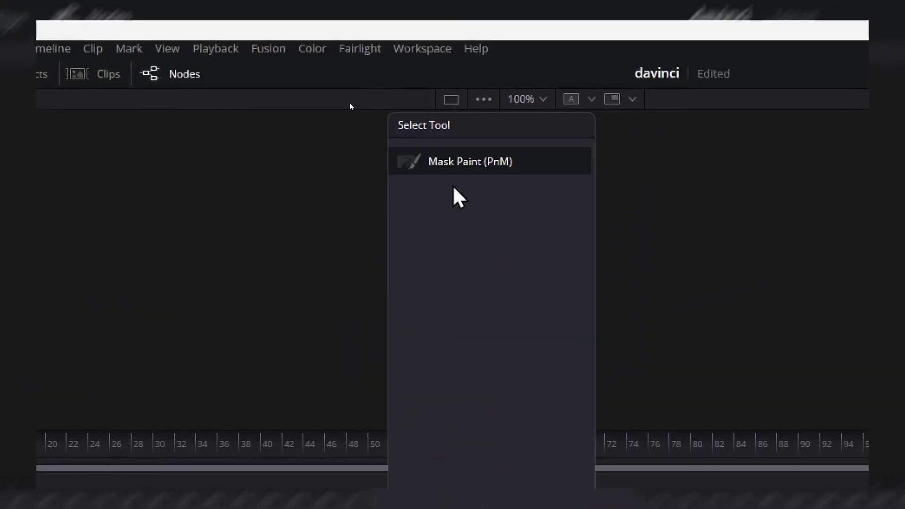
{"action": "double_click", "coordinate": [452, 166]}
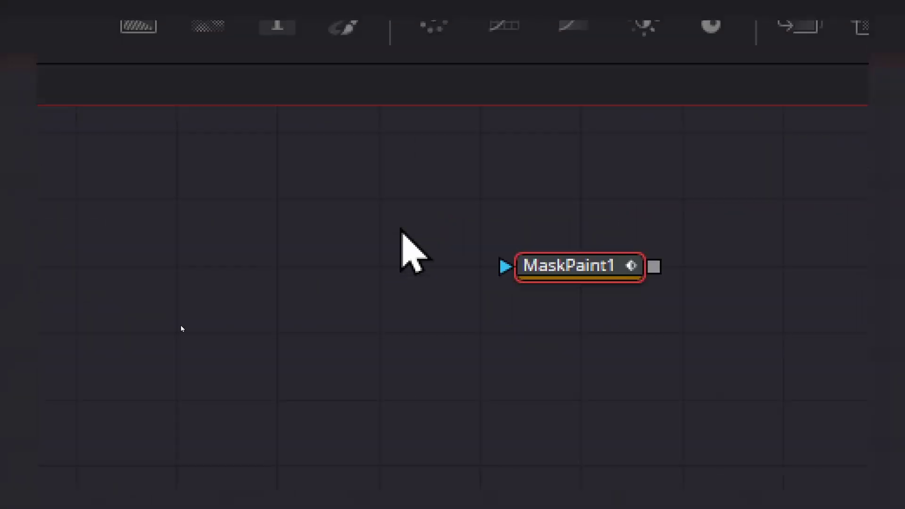
Step: Add a Background node and connect MaskPaint1's output into it
{"action": "left_click_drag", "start_coordinate": [194, 195], "coordinate": [539, 331]}
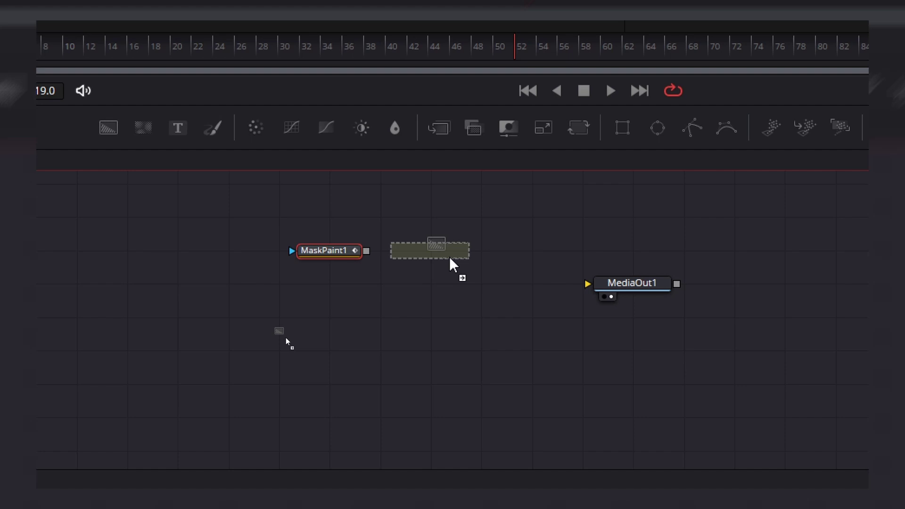
{"action": "left_click_drag", "start_coordinate": [431, 244], "coordinate": [482, 244]}
{"action": "left_click_drag", "start_coordinate": [369, 240], "coordinate": [451, 242]}
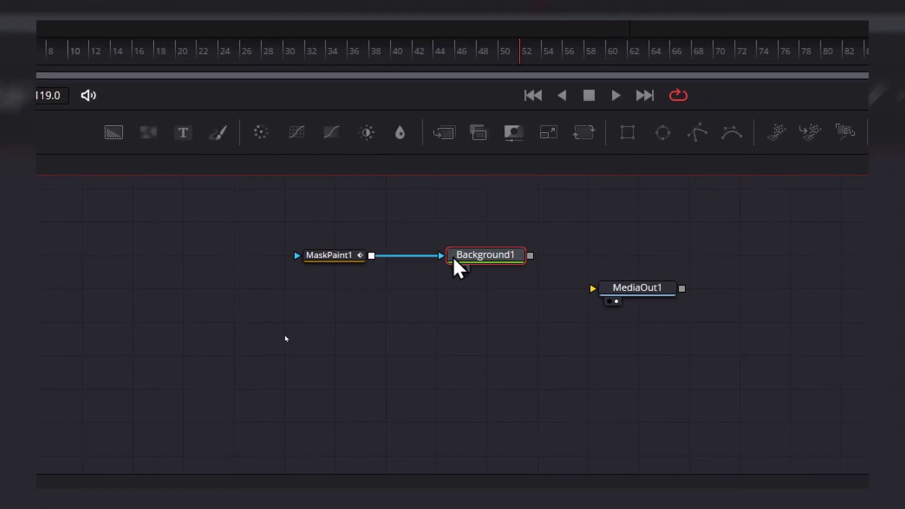
Step: Show Background1 in the right viewer and MaskPaint1 in the left viewer
{"action": "key", "text": "2"}
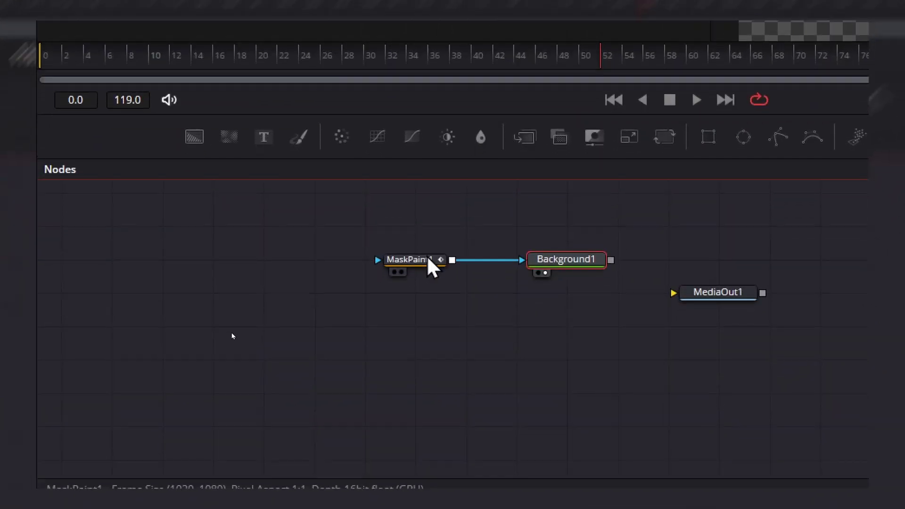
{"action": "left_click", "coordinate": [320, 257]}
{"action": "key", "text": "1"}
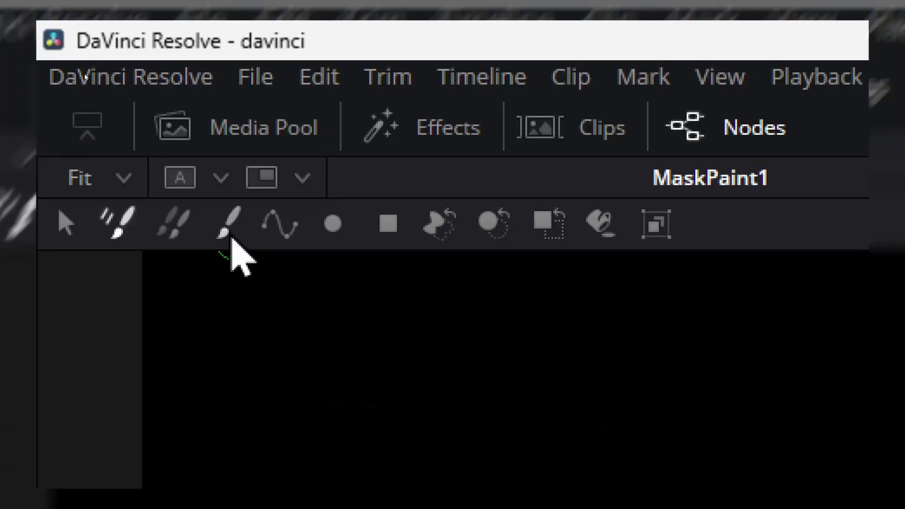
Step: Draw a long diagonal polyline stroke on MaskPaint1's canvas
{"action": "left_click", "coordinate": [231, 236]}
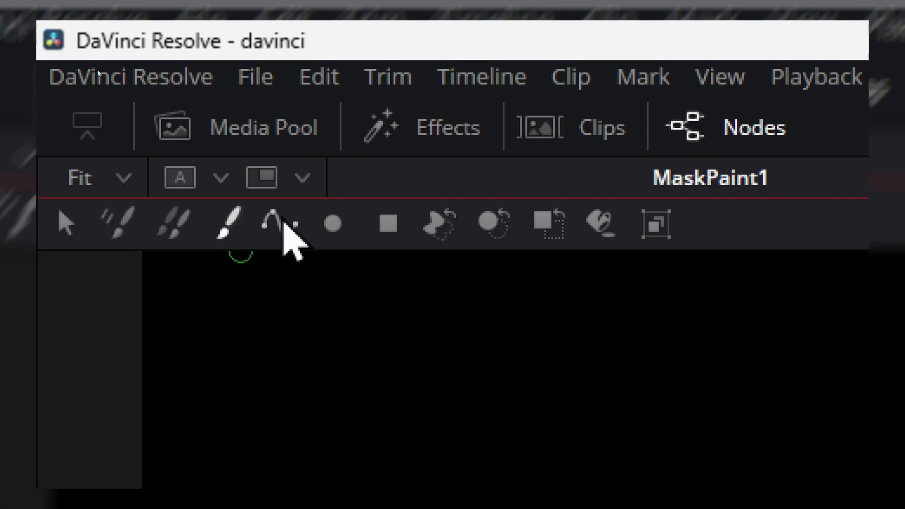
{"action": "left_click", "coordinate": [283, 226]}
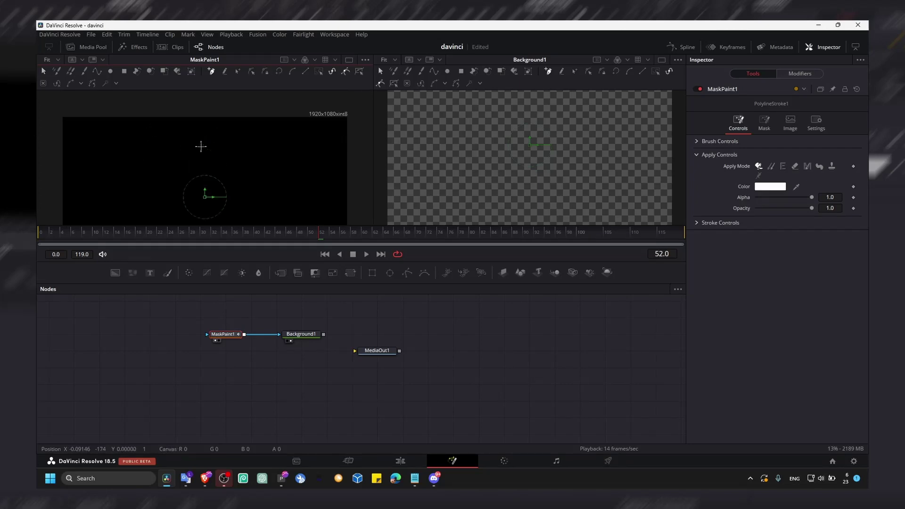
{"action": "scroll", "coordinate": [201, 146], "scroll_direction": "down", "scroll_amount": 1}
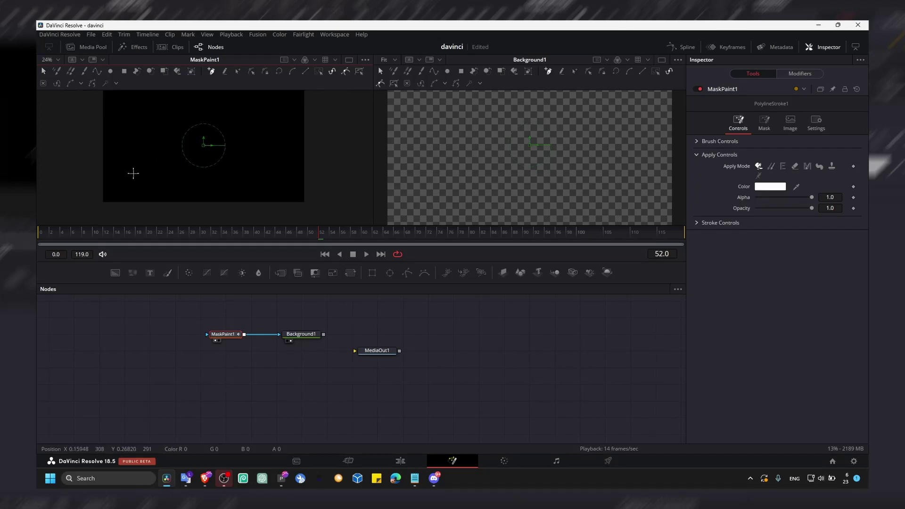
{"action": "left_click", "coordinate": [119, 190]}
{"action": "left_click", "coordinate": [218, 141]}
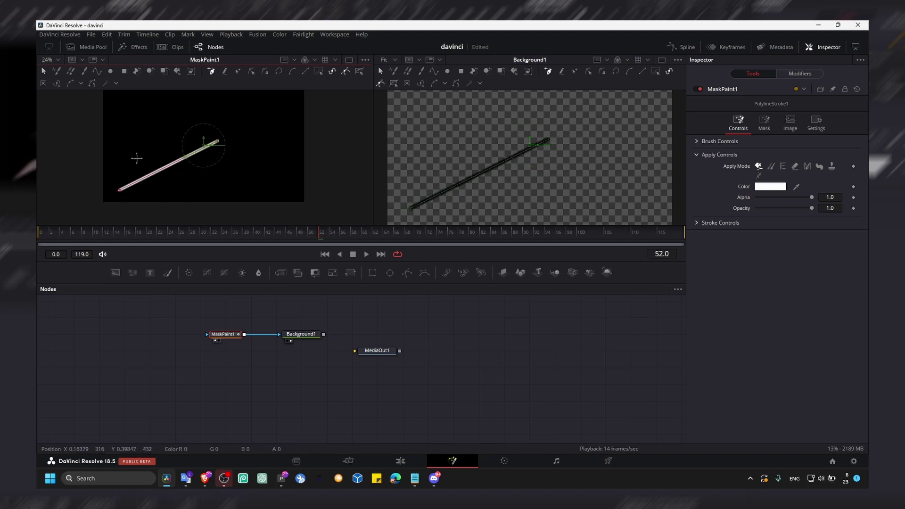
{"action": "left_click", "coordinate": [118, 188]}
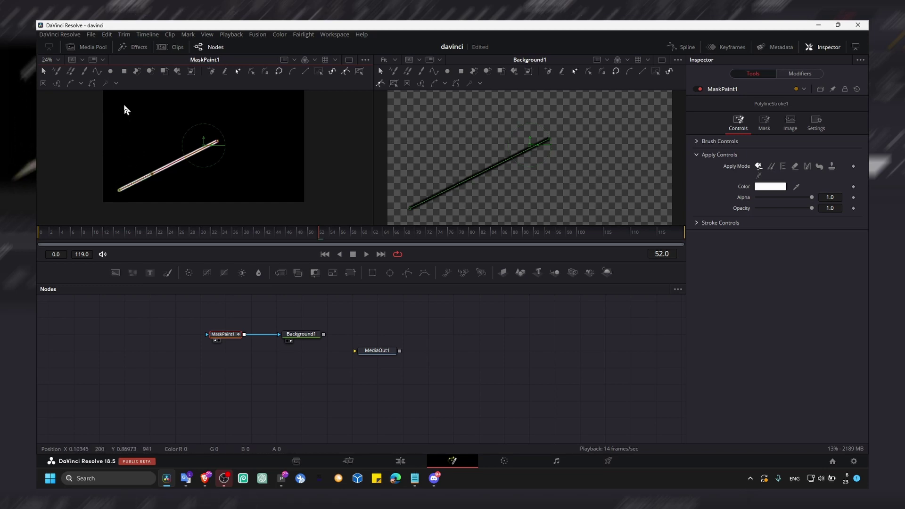
{"action": "left_click", "coordinate": [50, 74]}
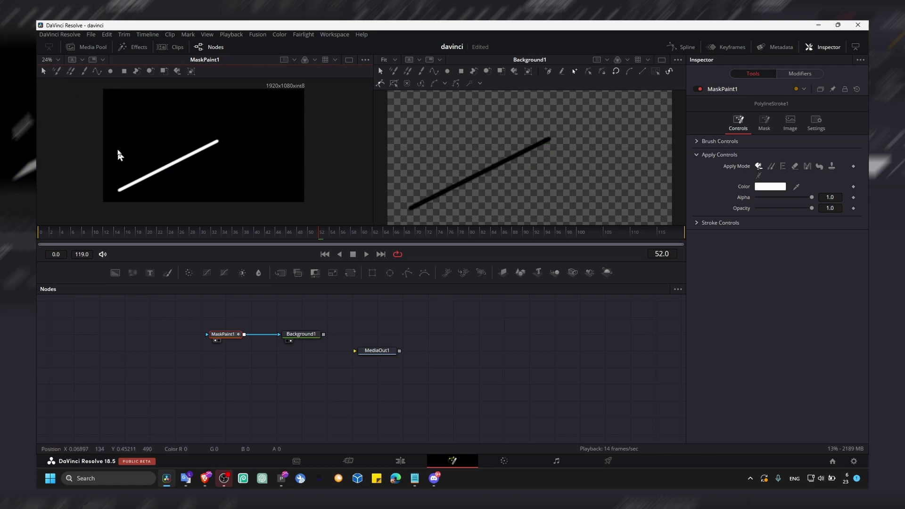
Step: Add a vertical stroke to the diagonal's lower end and a horizontal stroke from the V's corner
{"action": "left_click", "coordinate": [96, 71]}
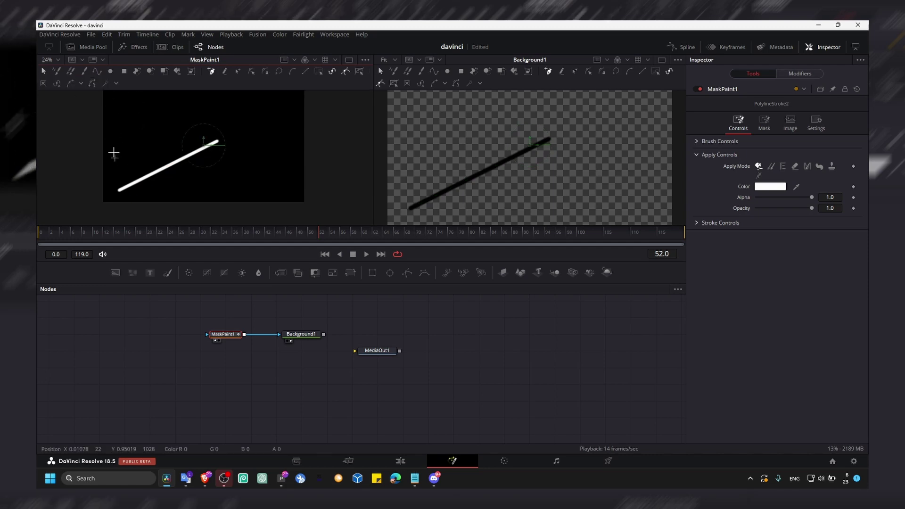
{"action": "left_click", "coordinate": [120, 102]}
{"action": "left_click", "coordinate": [119, 188]}
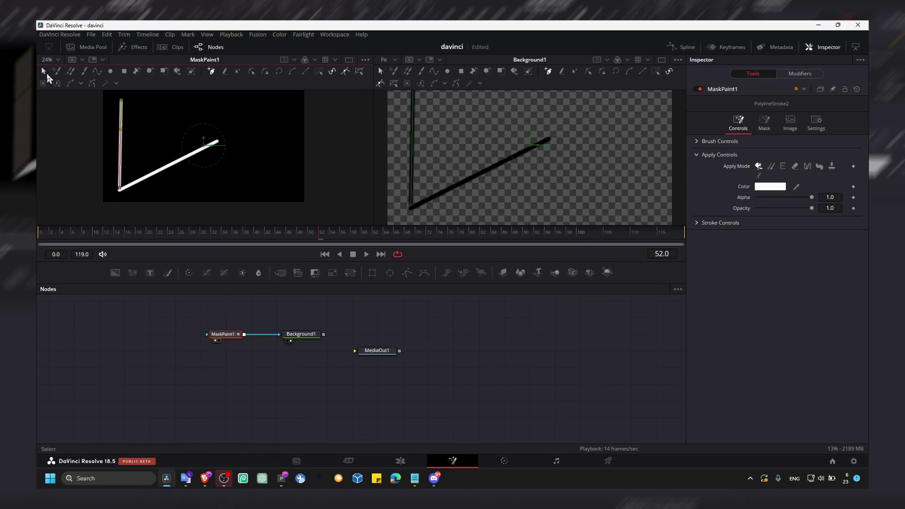
{"action": "left_click", "coordinate": [47, 74]}
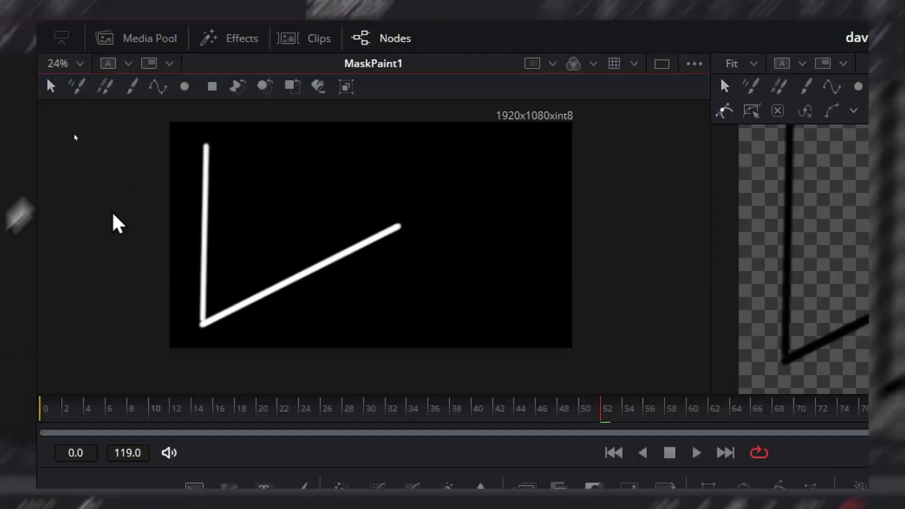
{"action": "left_click", "coordinate": [202, 324]}
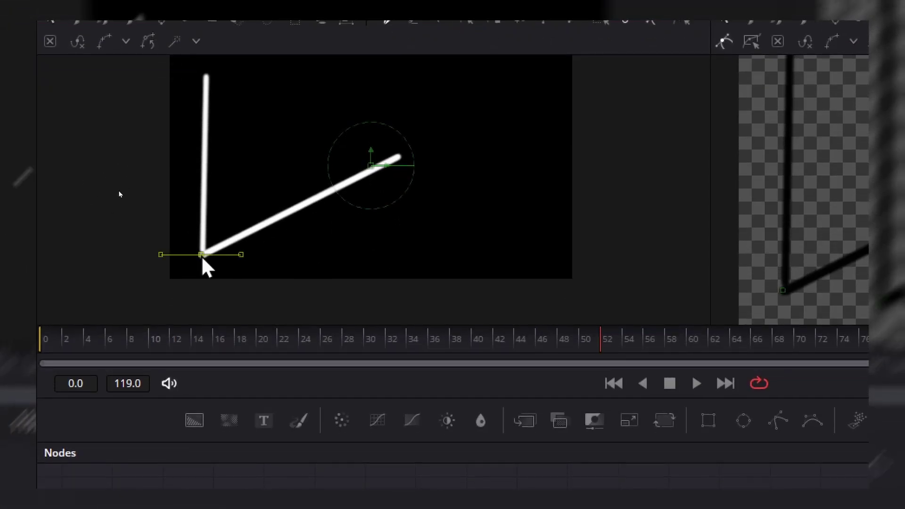
{"action": "left_click", "coordinate": [413, 255]}
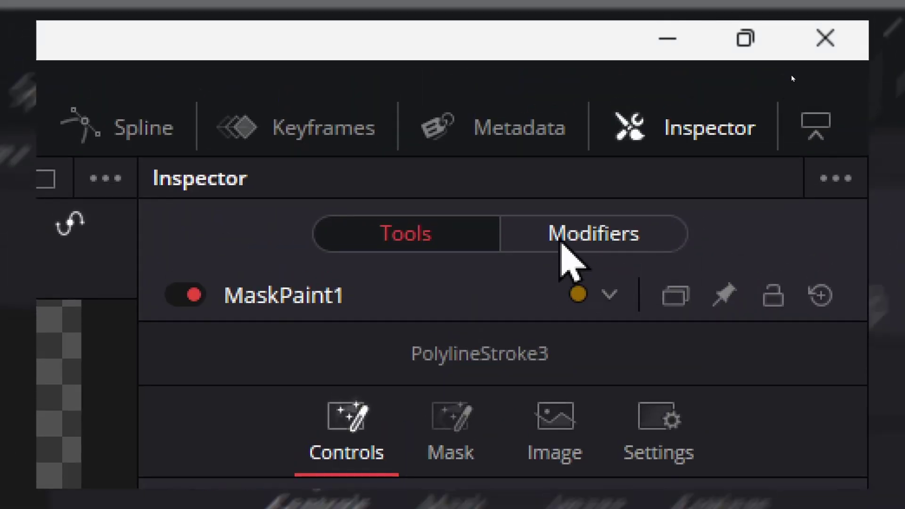
Step: In PolylineStroke1's Stroke Controls, adjust Write On and bring End down to 0 at frame 0
{"action": "left_click", "coordinate": [793, 75]}
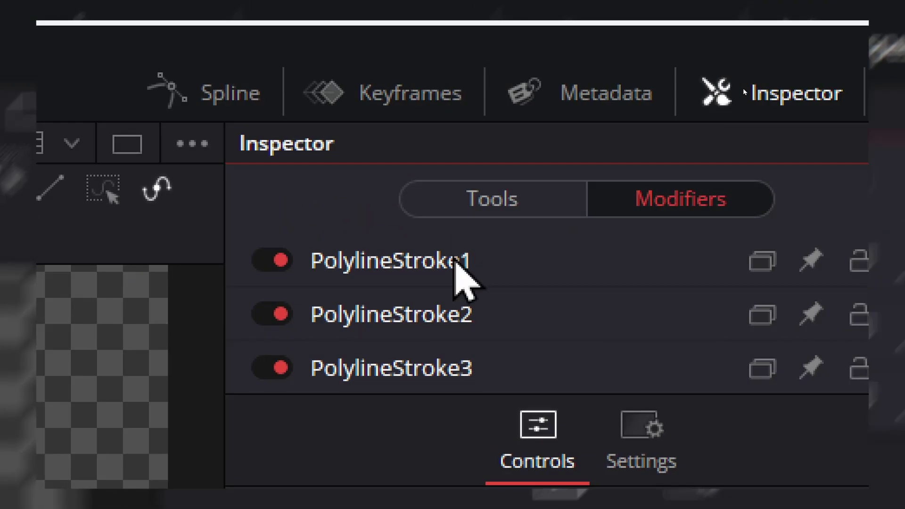
{"action": "left_click", "coordinate": [455, 261]}
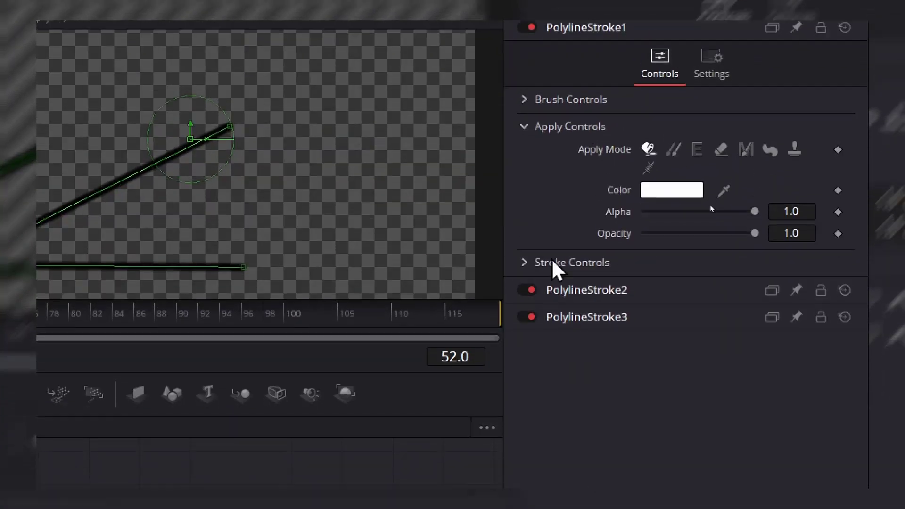
{"action": "left_click", "coordinate": [560, 315]}
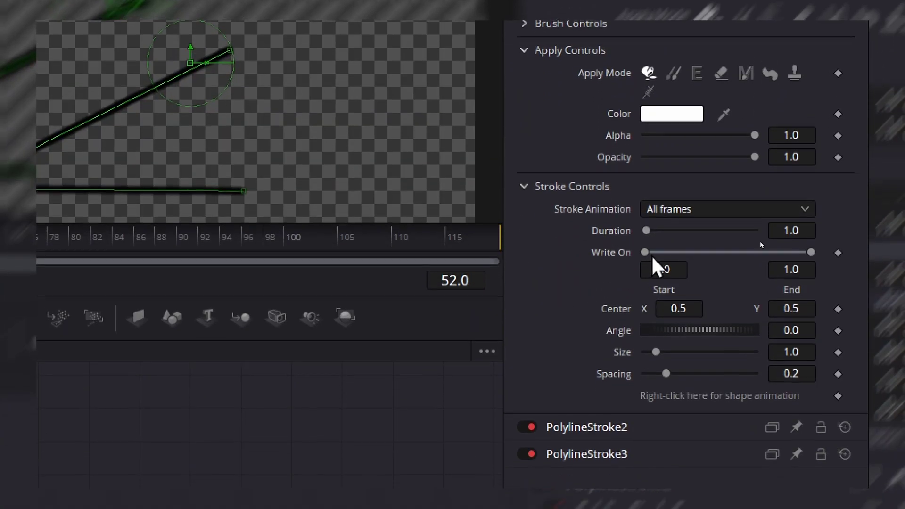
{"action": "left_click_drag", "start_coordinate": [644, 318], "coordinate": [742, 318]}
{"action": "left_click_drag", "start_coordinate": [738, 260], "coordinate": [759, 263]}
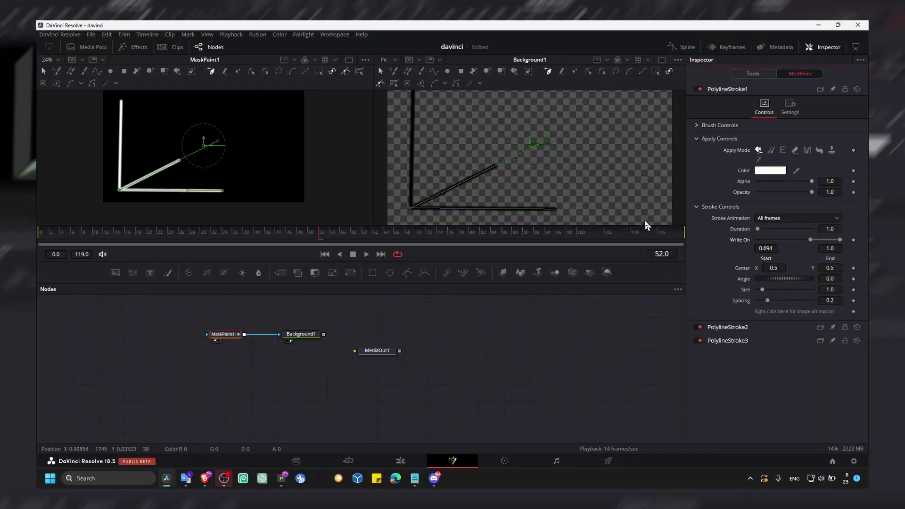
{"action": "mouse_move", "coordinate": [810, 240]}
{"action": "left_mouse_down"}
{"action": "mouse_move", "coordinate": [792, 240]}
{"action": "mouse_move", "coordinate": [827, 240]}
{"action": "mouse_move", "coordinate": [769, 242]}
{"action": "left_mouse_up"}
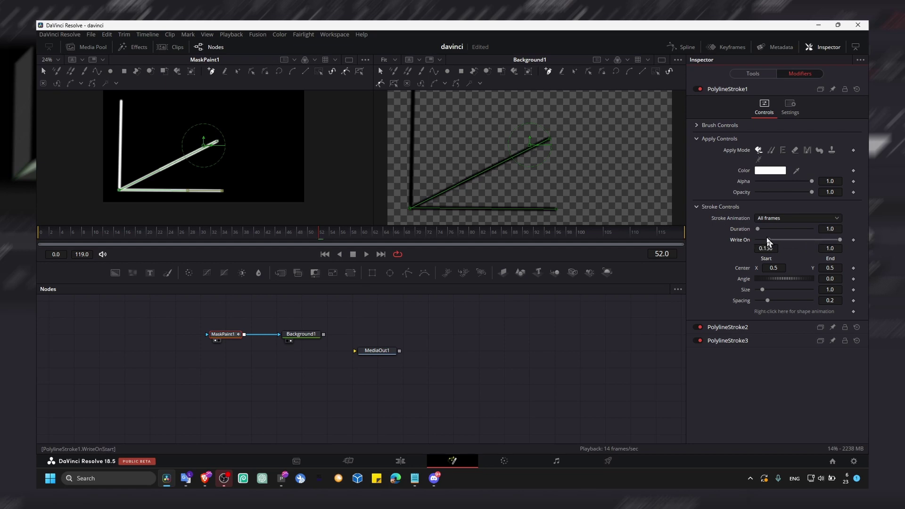
{"action": "mouse_move", "coordinate": [838, 245]}
{"action": "left_mouse_down"}
{"action": "mouse_move", "coordinate": [764, 244]}
{"action": "mouse_move", "coordinate": [827, 241]}
{"action": "mouse_move", "coordinate": [764, 240]}
{"action": "mouse_move", "coordinate": [786, 240]}
{"action": "mouse_move", "coordinate": [762, 245]}
{"action": "mouse_move", "coordinate": [828, 241]}
{"action": "mouse_move", "coordinate": [765, 248]}
{"action": "left_mouse_up"}
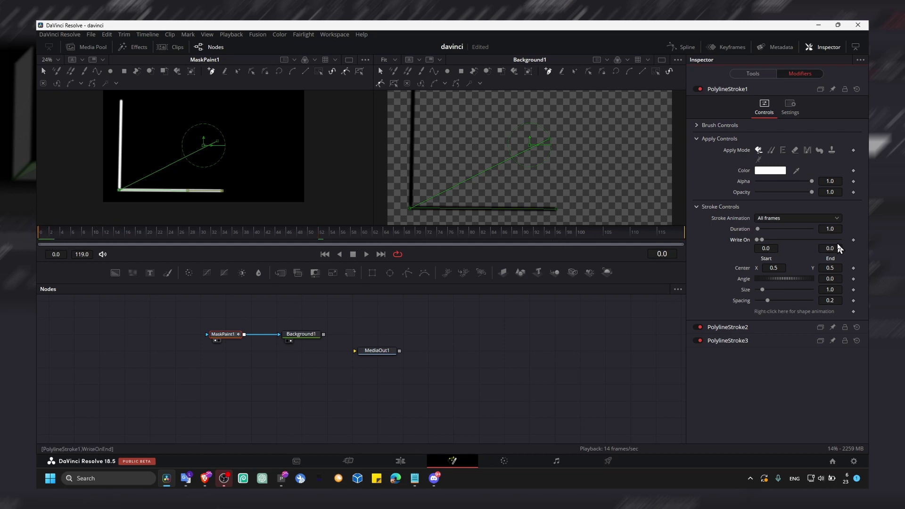
Step: Keyframe Write On End from 0 at frame 0 to 1.0 at frame 22, then play it back
{"action": "left_click", "coordinate": [853, 240]}
{"action": "left_click_drag", "start_coordinate": [763, 240], "coordinate": [840, 240]}
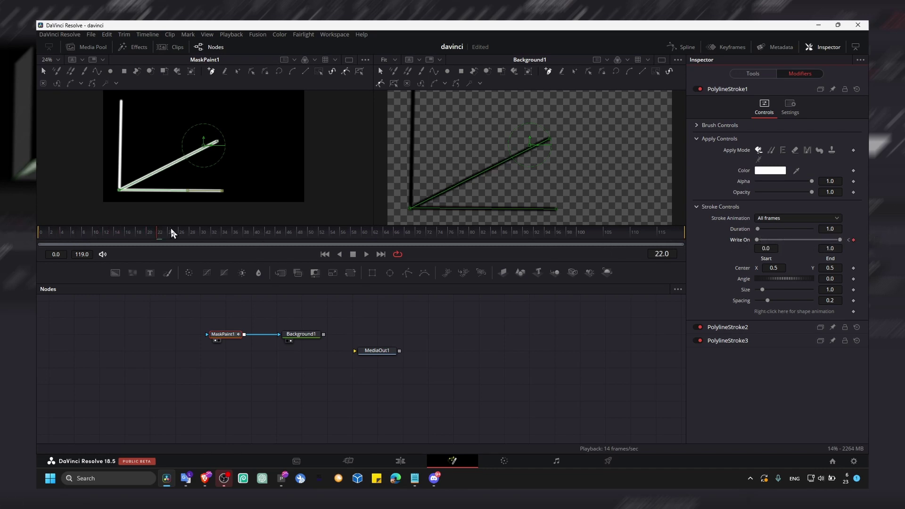
{"action": "key", "text": "space"}
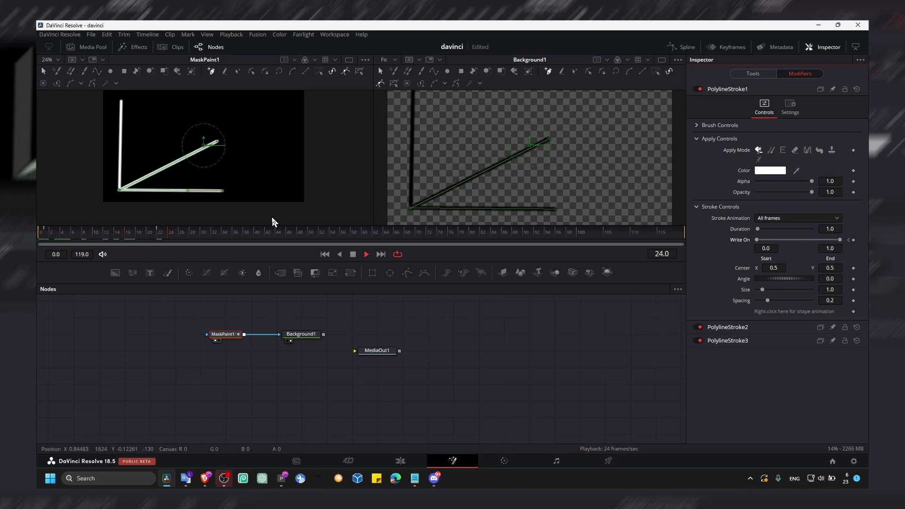
{"action": "left_click", "coordinate": [301, 334]}
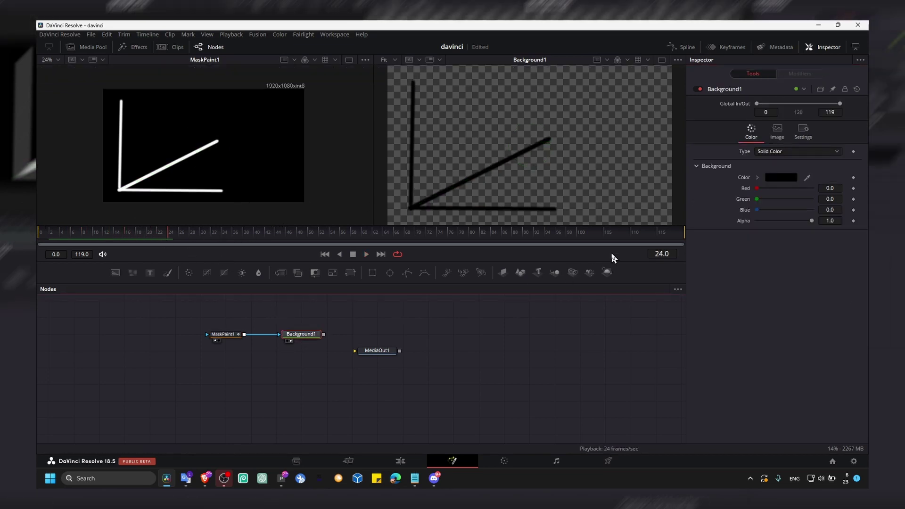
Step: Change Background1's colour to bright green (Red 0.333, Green 1.0, Blue 0.0)
{"action": "left_click", "coordinate": [781, 177]}
{"action": "left_click", "coordinate": [375, 214]}
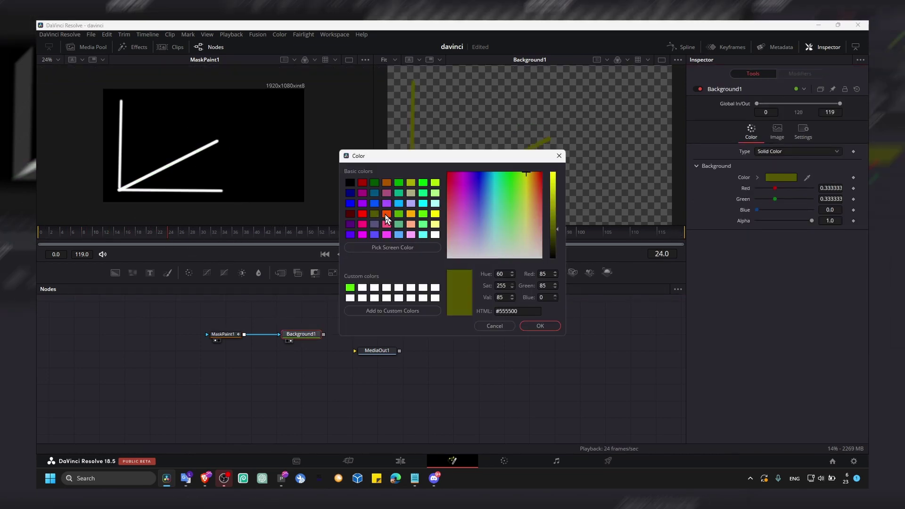
{"action": "left_click", "coordinate": [387, 214]}
{"action": "left_click", "coordinate": [540, 325]}
{"action": "left_click", "coordinate": [775, 179]}
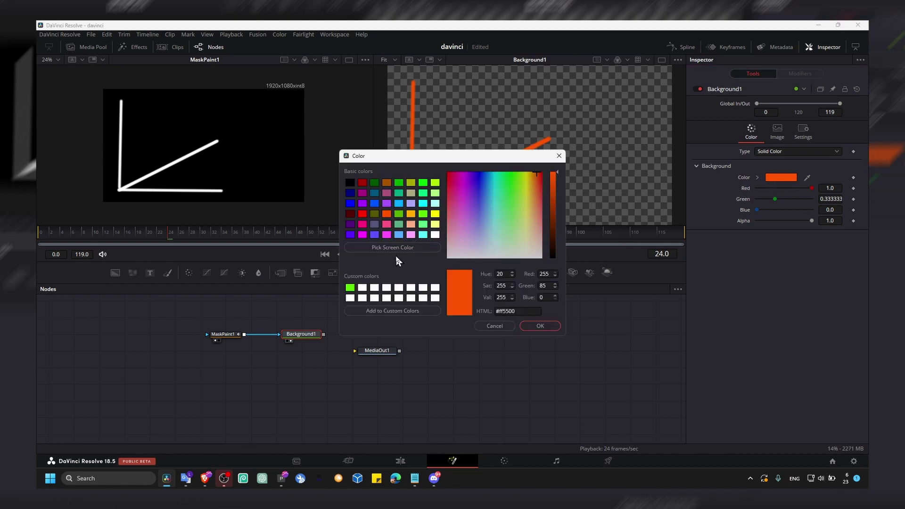
{"action": "left_click", "coordinate": [352, 289]}
{"action": "left_click", "coordinate": [530, 326]}
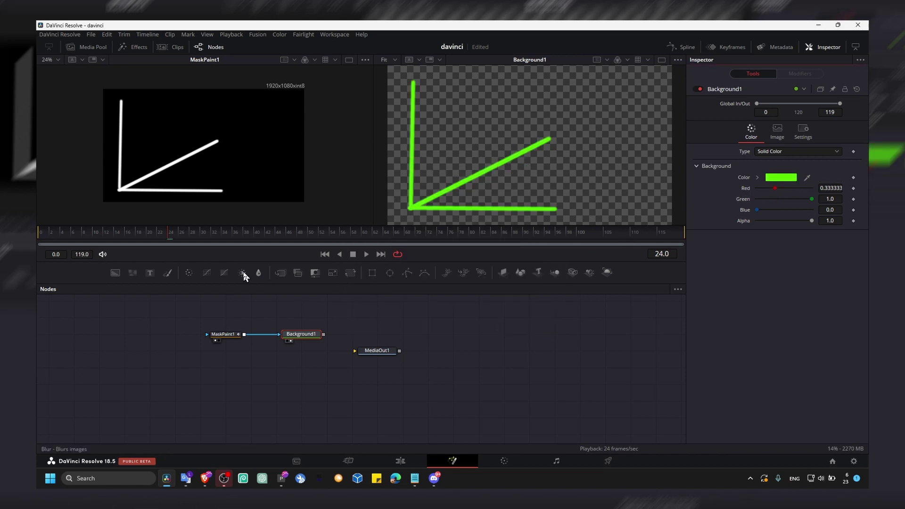
{"action": "left_click_drag", "start_coordinate": [161, 238], "coordinate": [40, 237]}
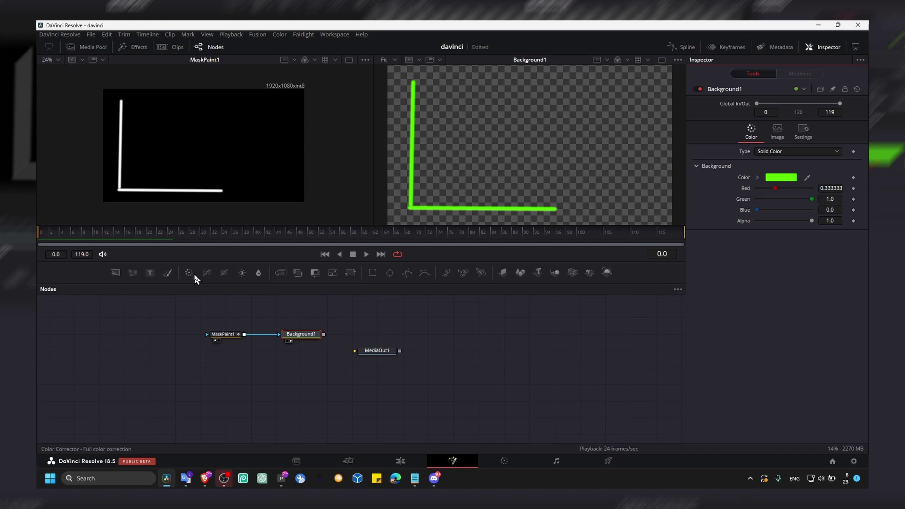
Step: Play and scrub the green diagonal write-on animation, then bring OBS Studio to the front
{"action": "key", "text": "space"}
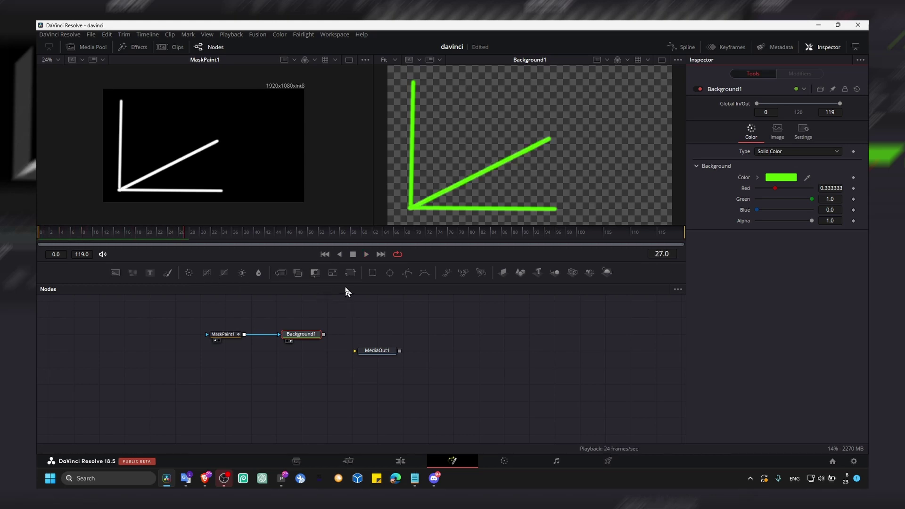
{"action": "left_click_drag", "start_coordinate": [168, 236], "coordinate": [41, 234]}
{"action": "key", "text": "space"}
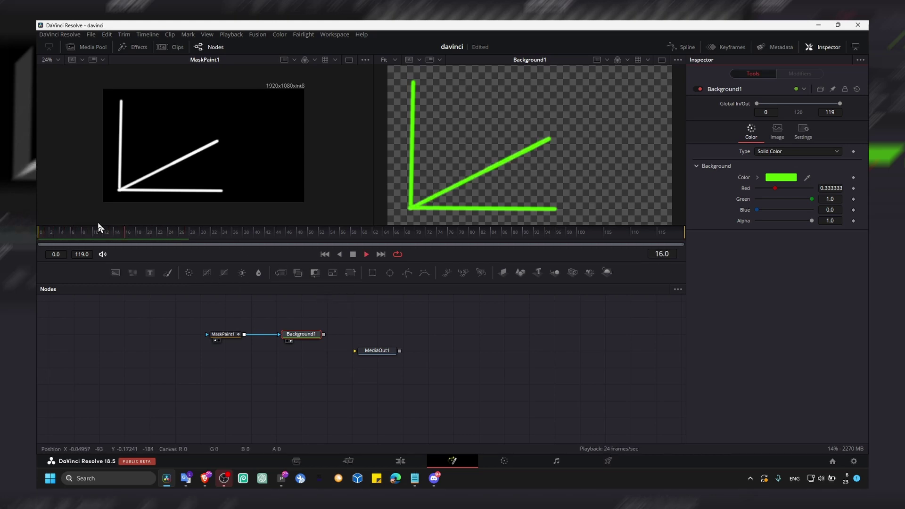
{"action": "key", "text": "space"}
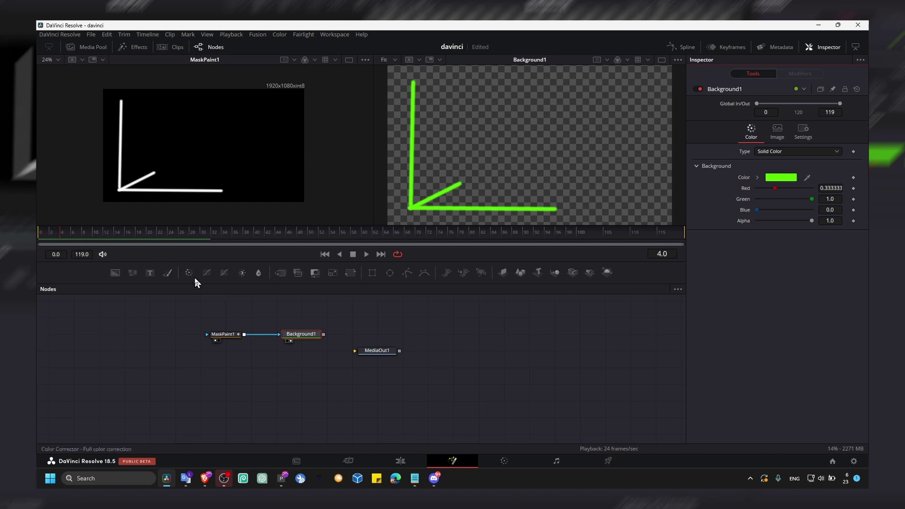
{"action": "left_click_drag", "start_coordinate": [146, 245], "coordinate": [73, 244]}
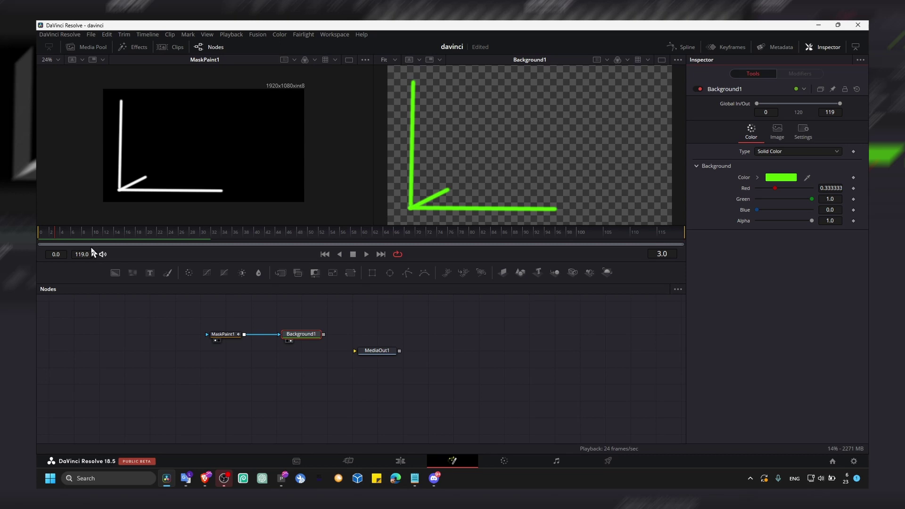
{"action": "left_click", "coordinate": [224, 478]}
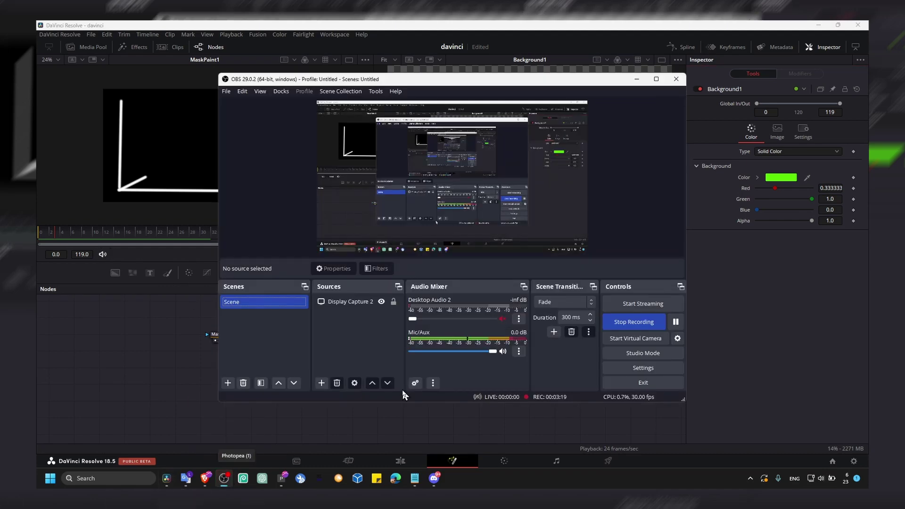